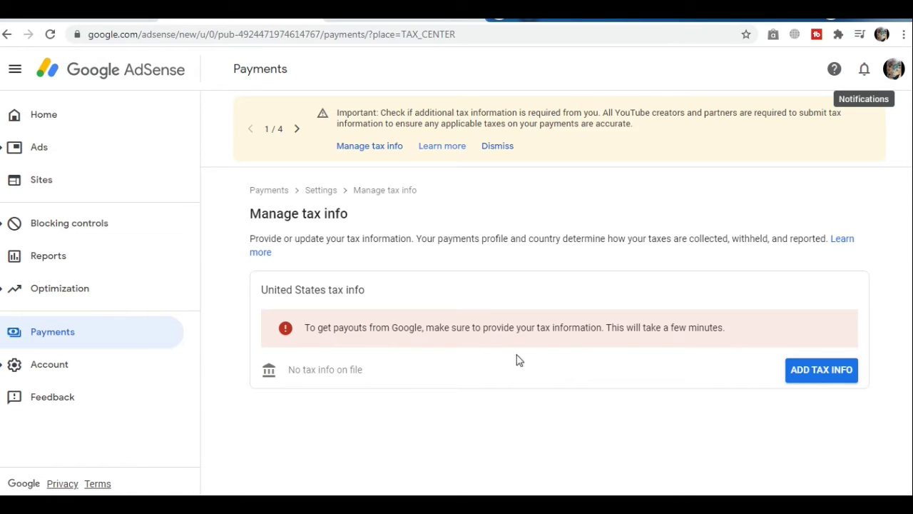
# Step: Add US tax info as an individual who is not a US citizen or resident
pyautogui.click(823, 375)
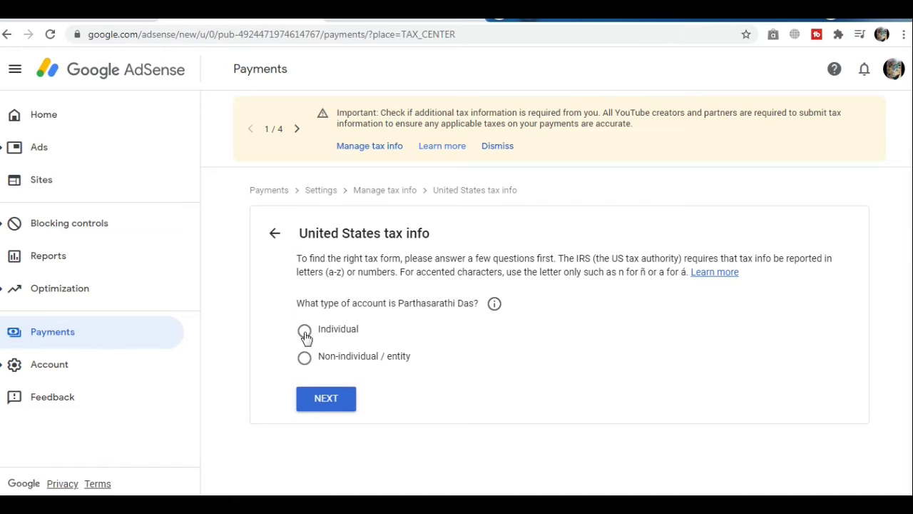
pyautogui.click(304, 333)
pyautogui.click(331, 404)
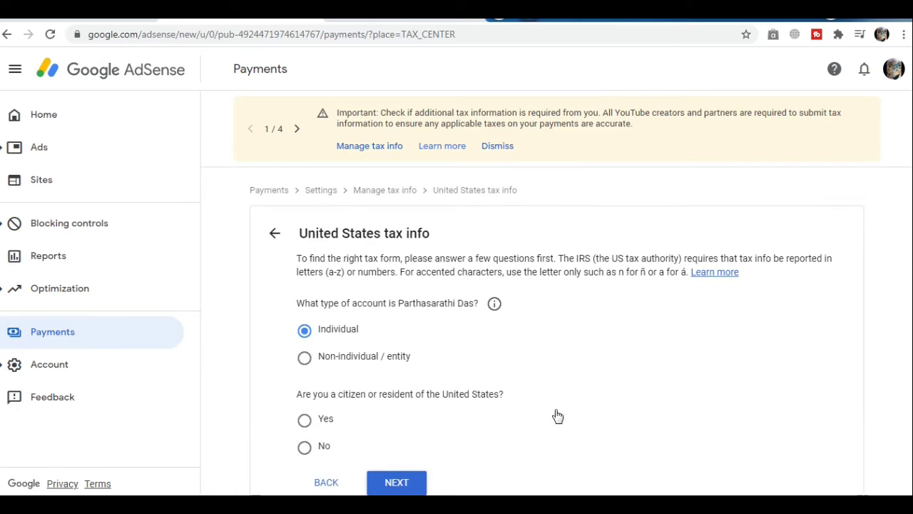
pyautogui.scroll(-1, 550, 422)
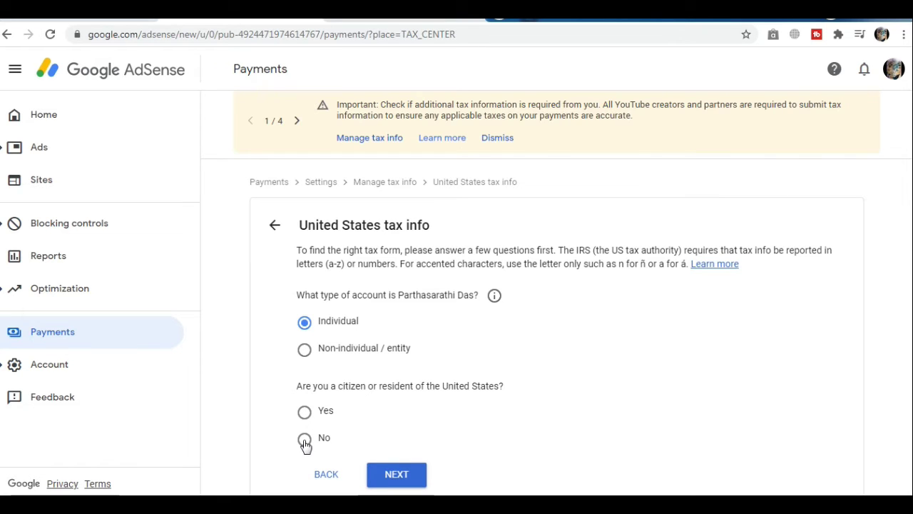
pyautogui.click(397, 478)
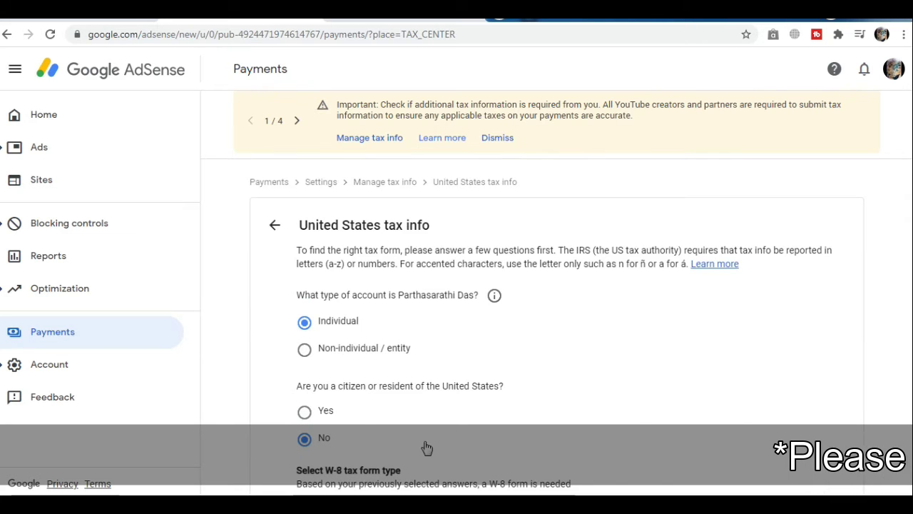
# Step: Choose the W-8BEN form and begin filling it in
pyautogui.scroll(-2, 424, 447)
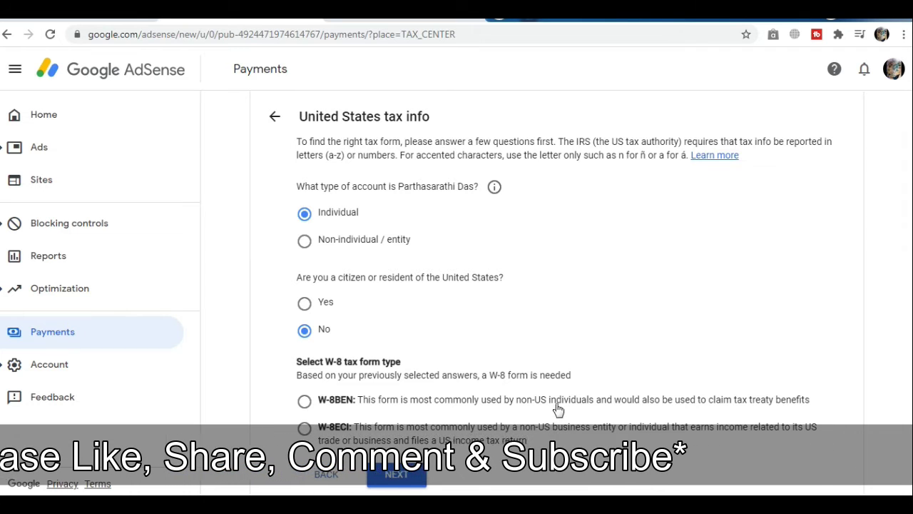
pyautogui.click(305, 404)
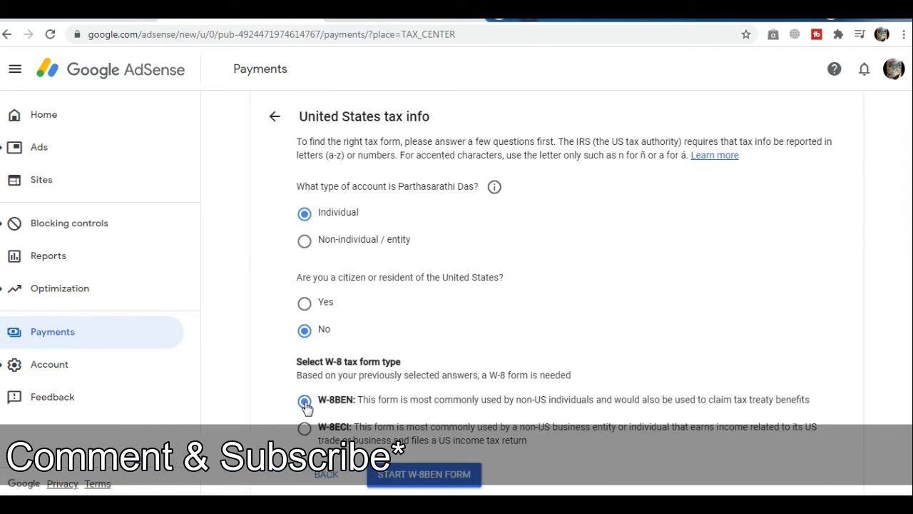
pyautogui.click(424, 477)
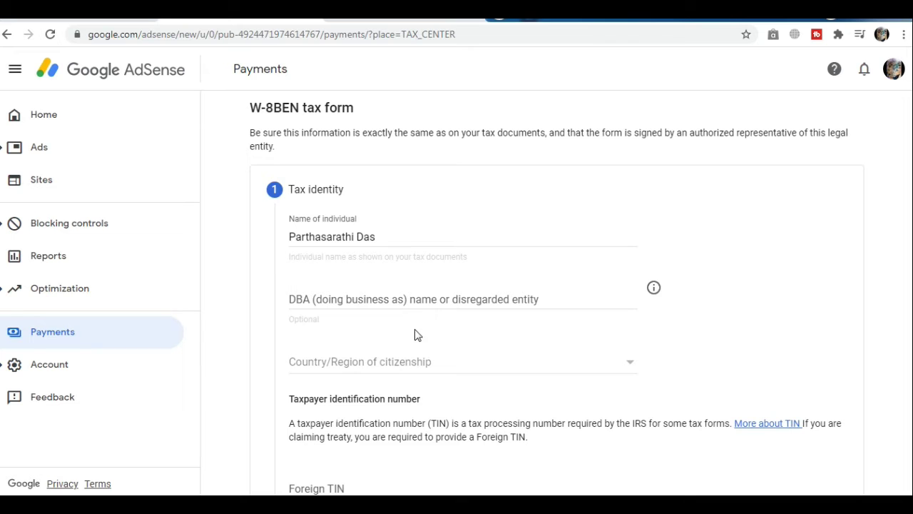
# Step: Enter the foreign TIN, set India as the country of citizenship, and continue
pyautogui.scroll(-4, 417, 337)
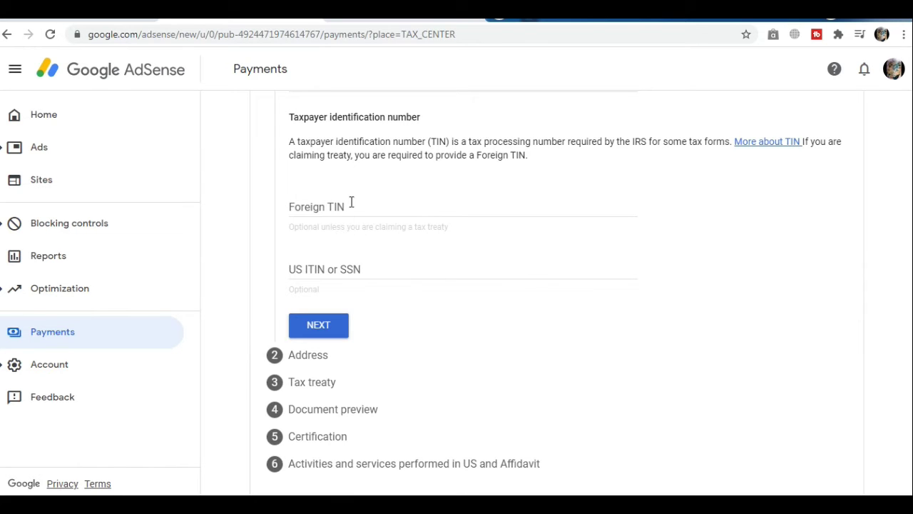
pyautogui.click(350, 206)
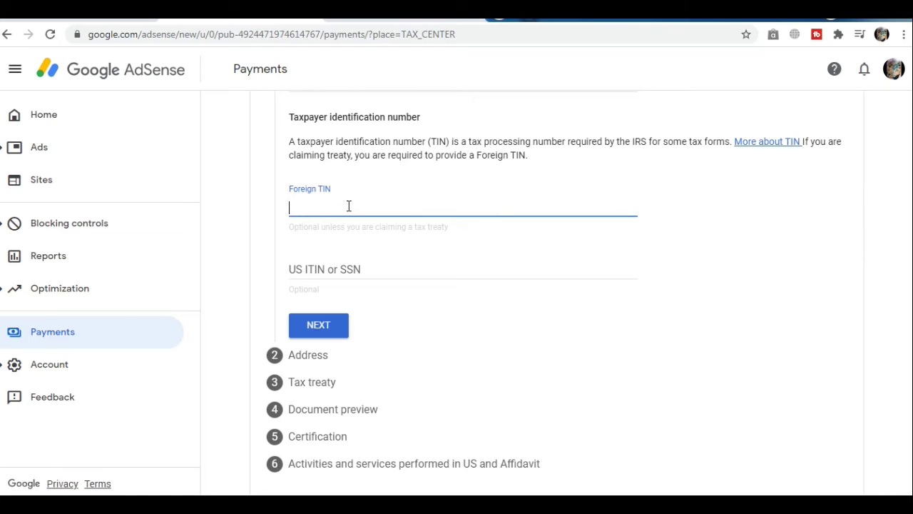
pyautogui.scroll(3, 422, 285)
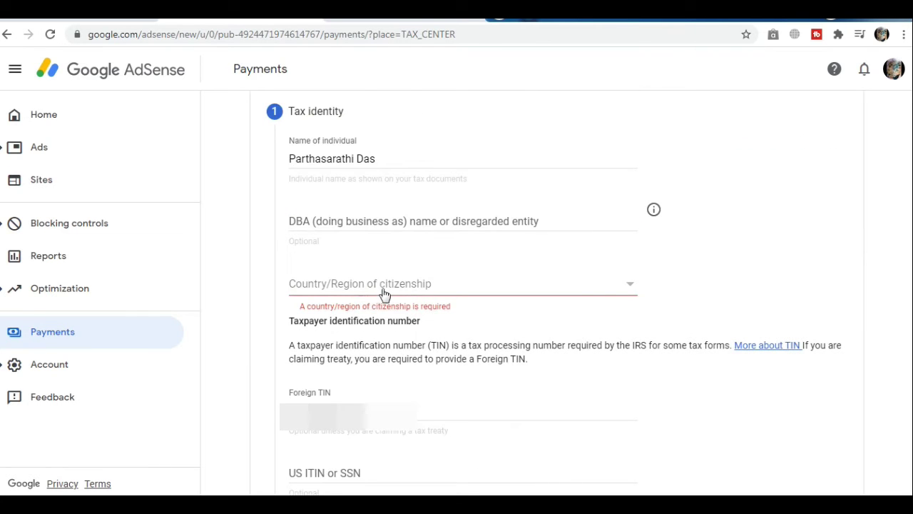
pyautogui.click(631, 286)
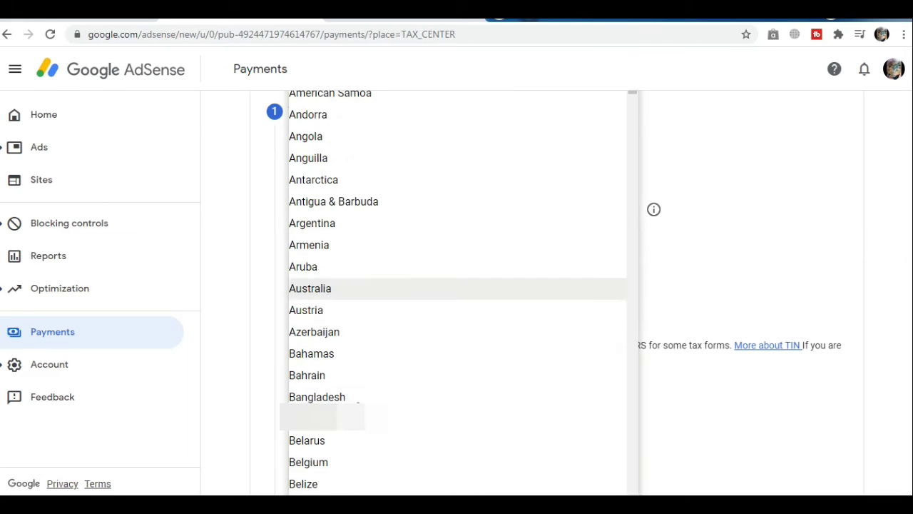
pyautogui.scroll(-4, 630, 288)
pyautogui.scroll(-9, 457, 292)
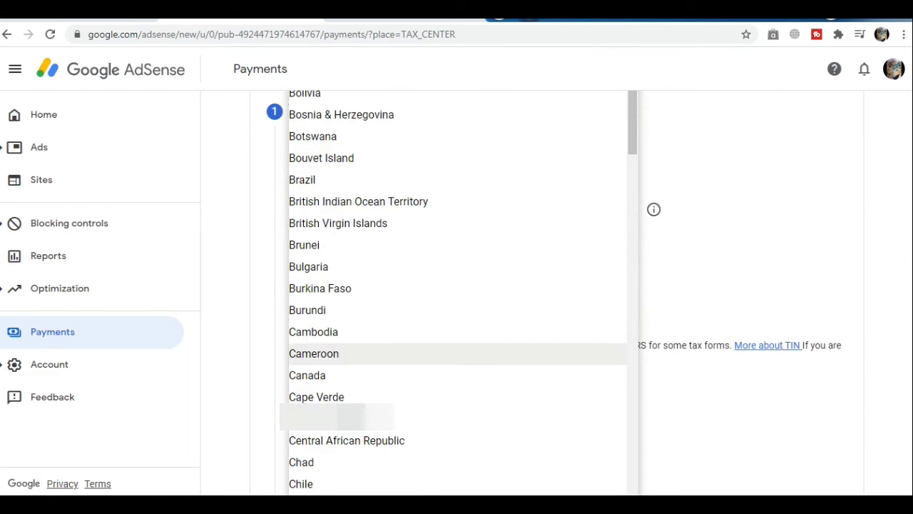
pyautogui.scroll(-12, 457, 214)
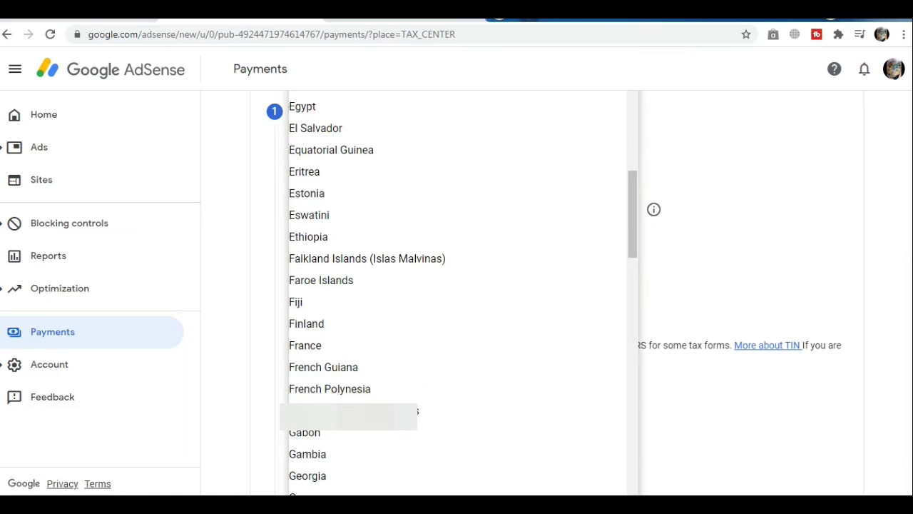
pyautogui.scroll(-3, 457, 249)
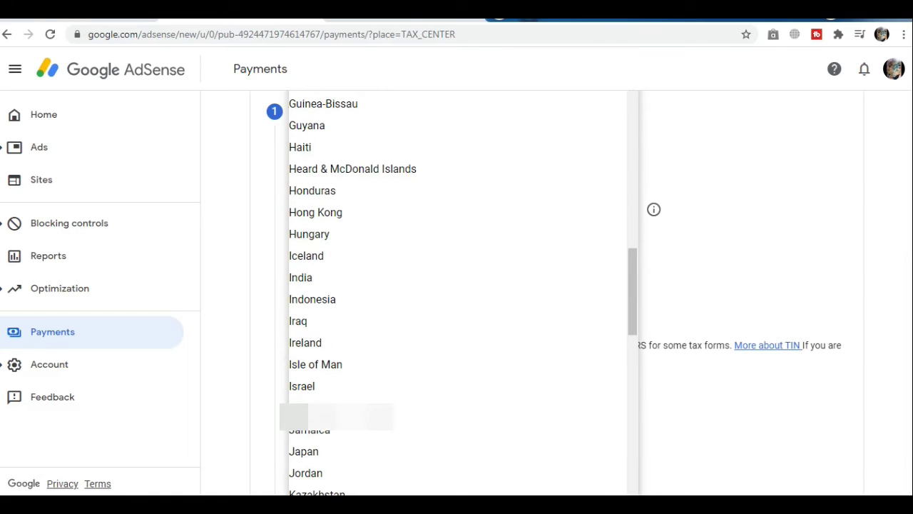
pyautogui.click(303, 280)
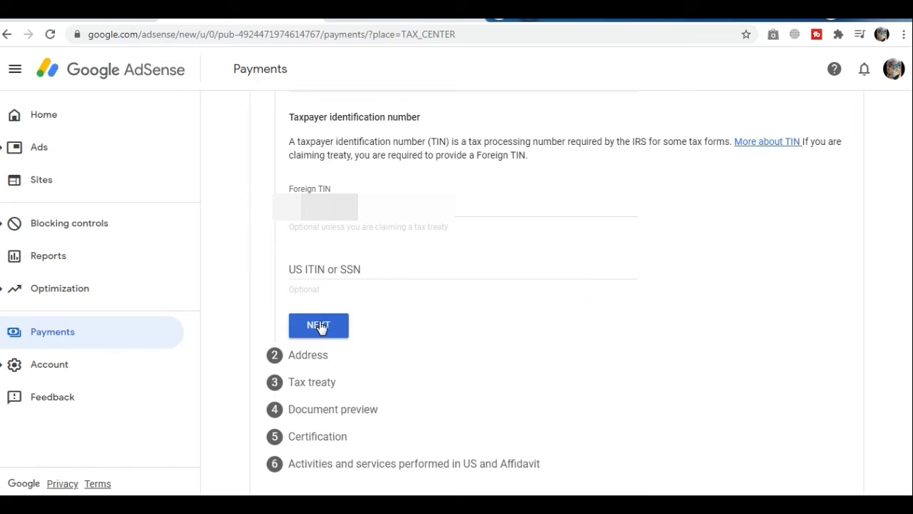
pyautogui.click(320, 327)
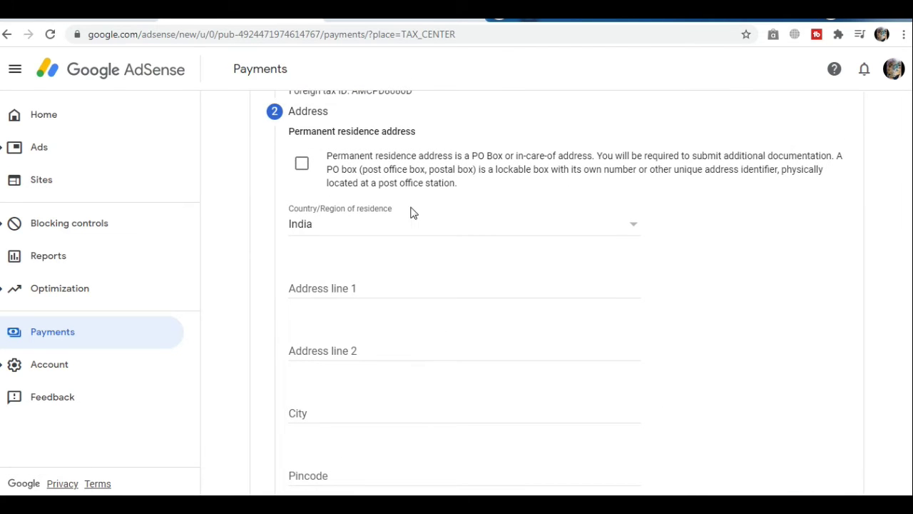
# Step: Enter the Indian permanent address as a PO box address and reuse it for mailing
pyautogui.click(301, 166)
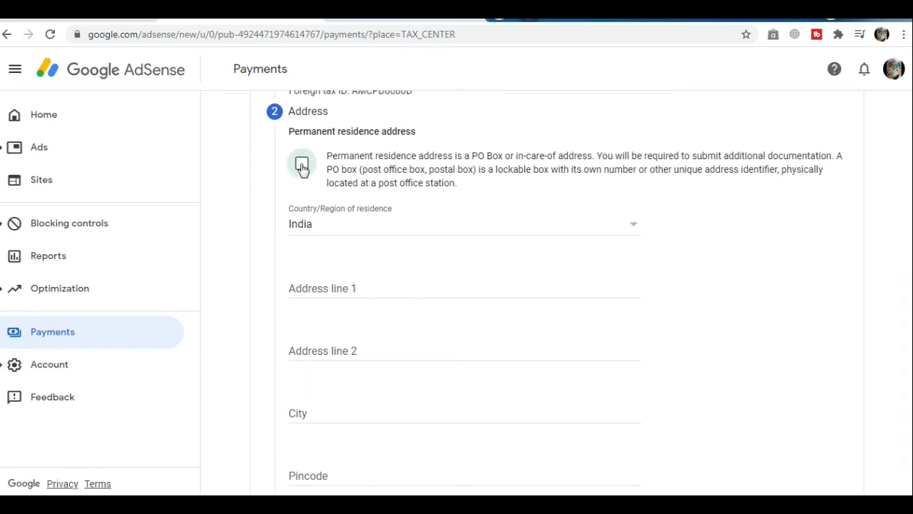
pyautogui.press('Tab')
pyautogui.click(325, 284)
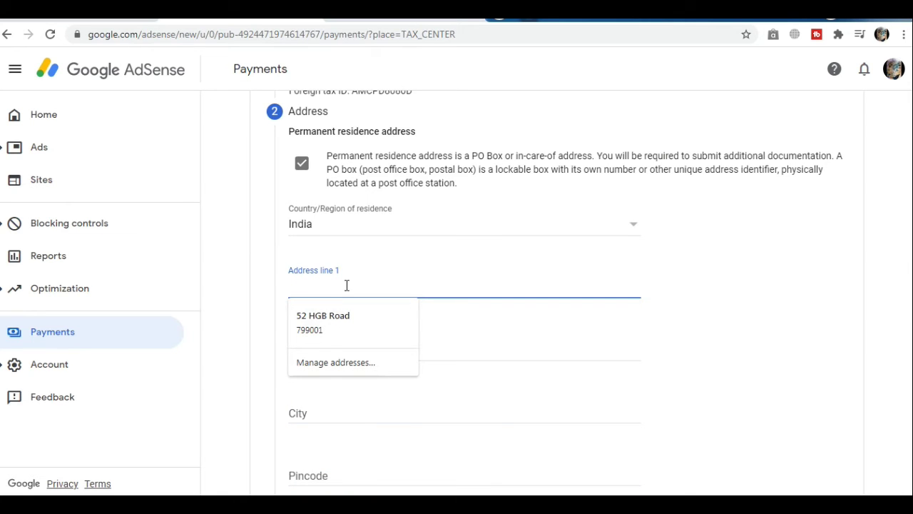
pyautogui.write('T')
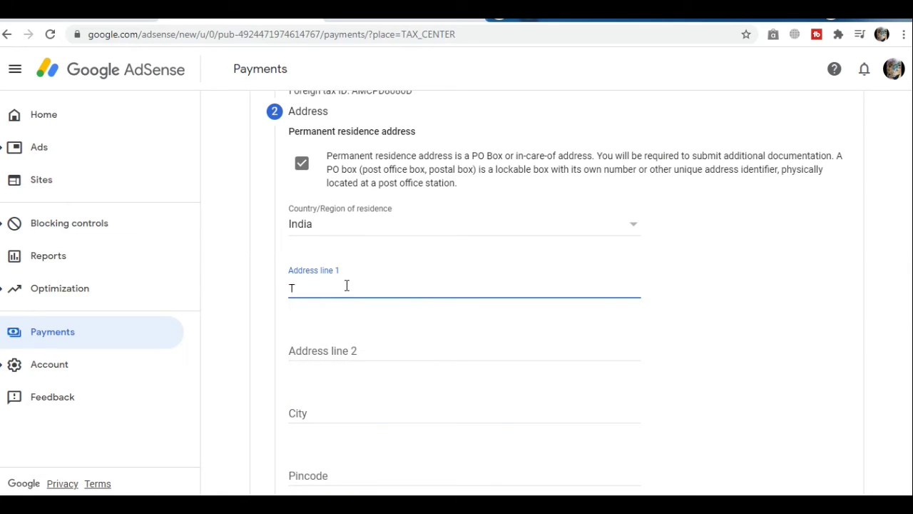
pyautogui.scroll(-6, 412, 375)
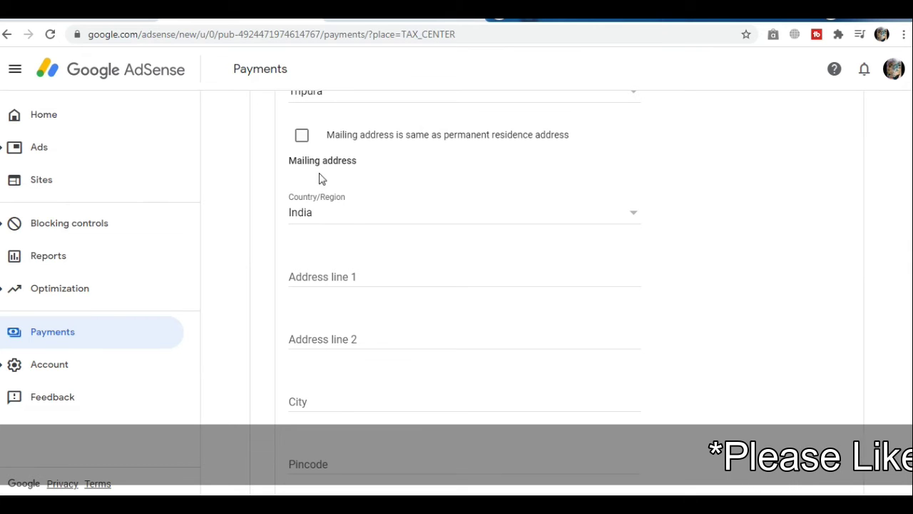
pyautogui.click(302, 137)
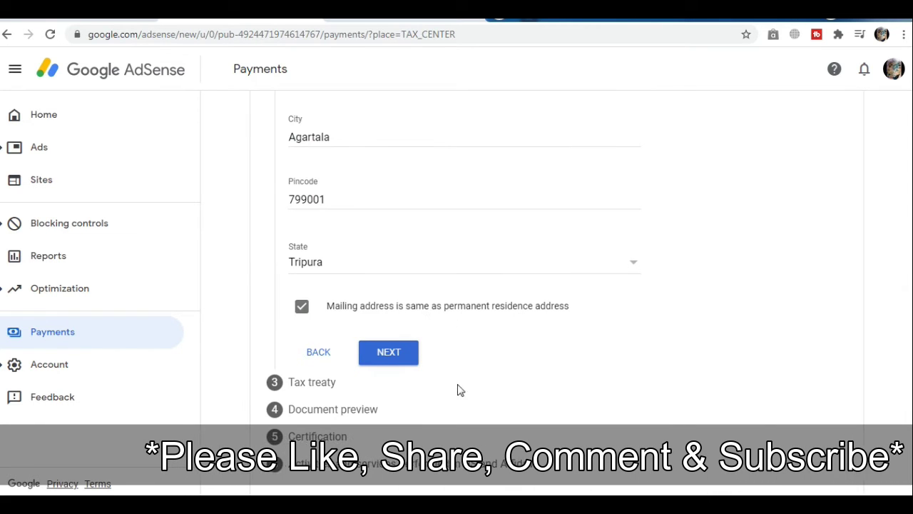
pyautogui.click(384, 352)
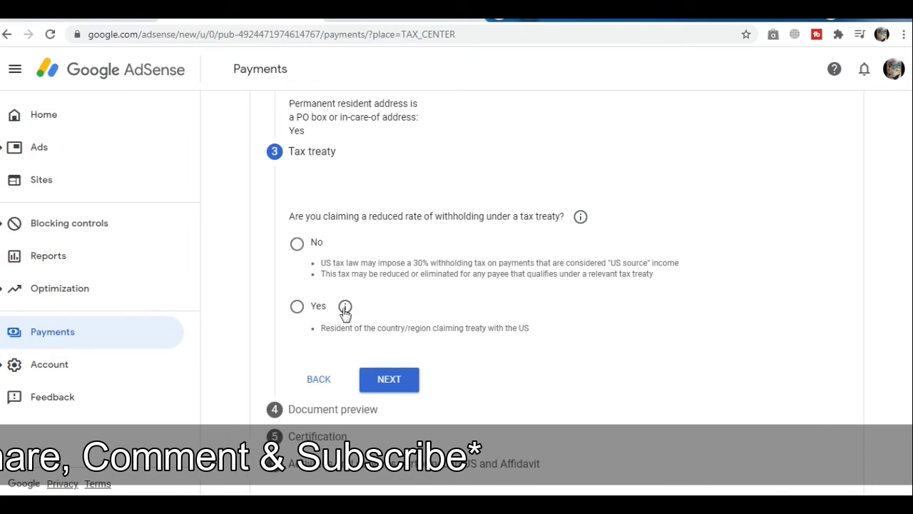
# Step: Claim reduced treaty withholding as a resident of India
pyautogui.click(297, 306)
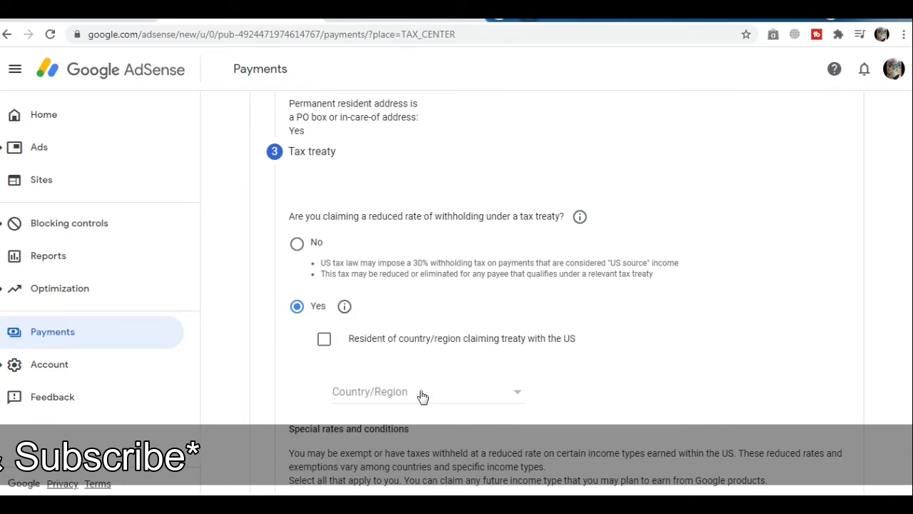
pyautogui.click(324, 341)
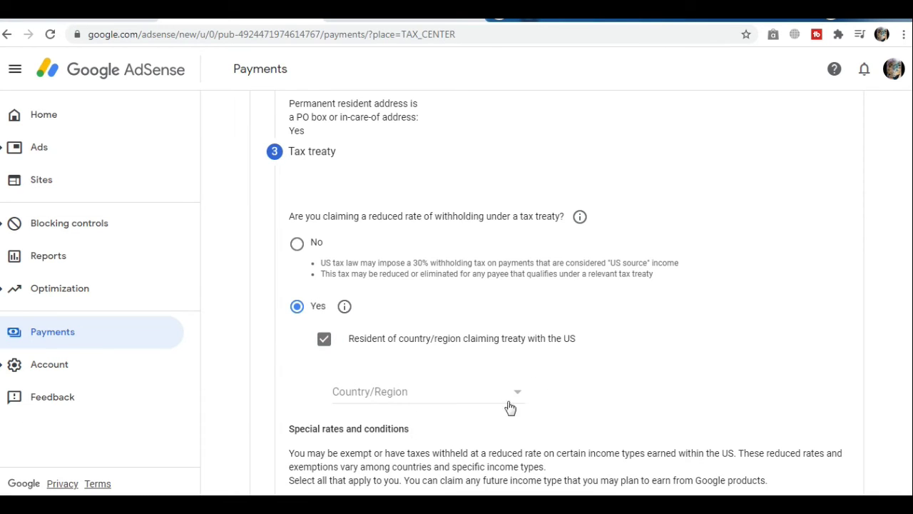
pyautogui.click(518, 395)
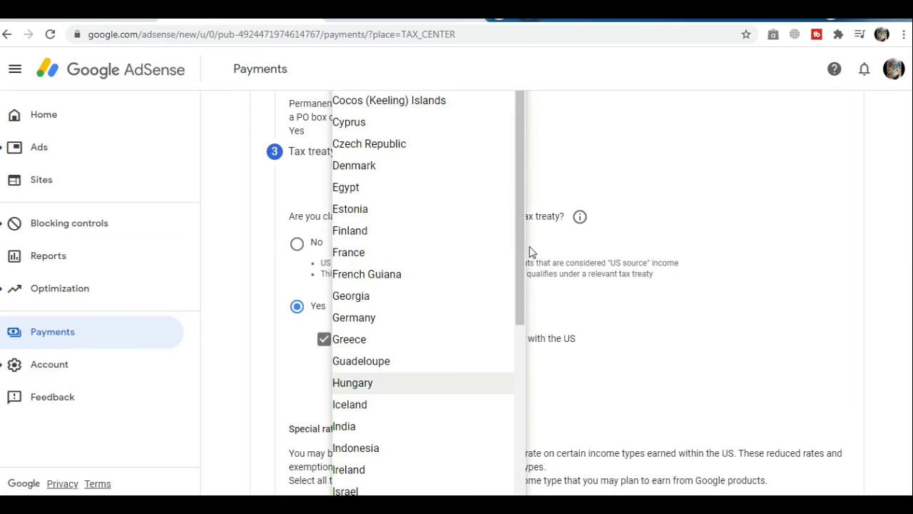
pyautogui.moveTo(520, 244); pyautogui.dragTo(514, 358)
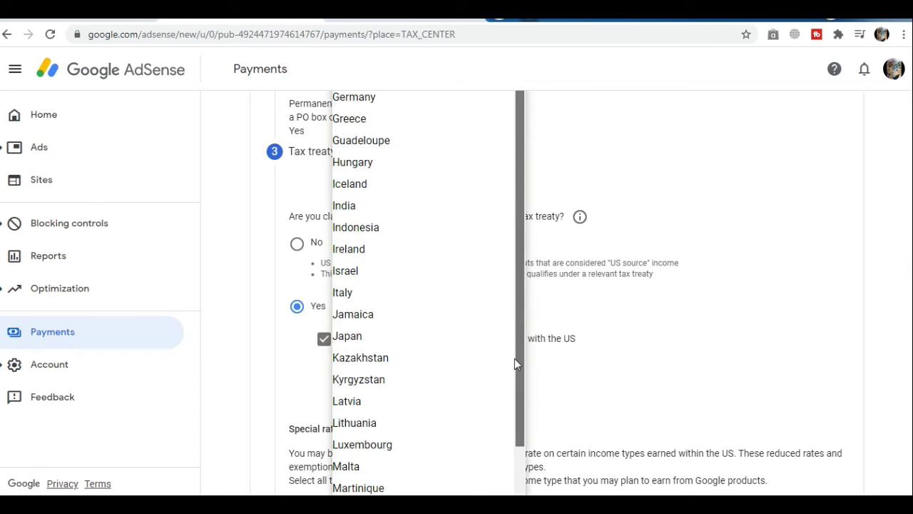
pyautogui.click(374, 207)
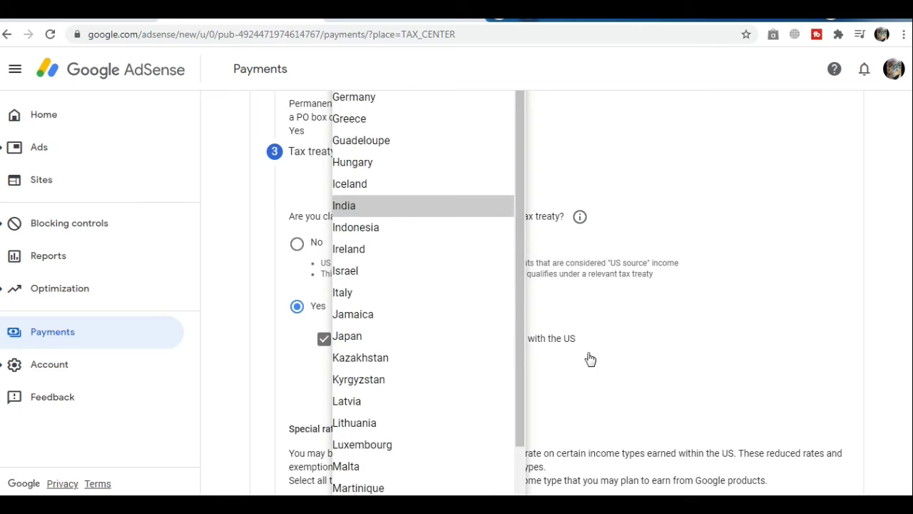
pyautogui.click(353, 206)
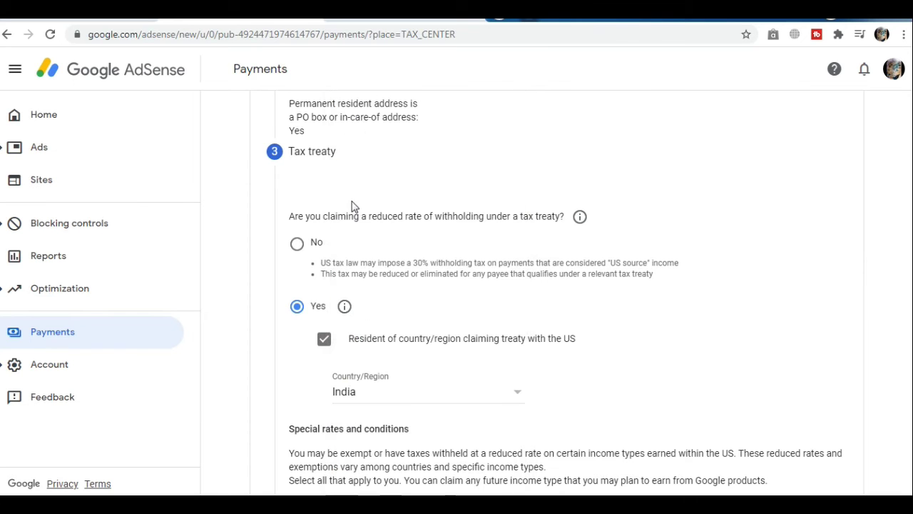
pyautogui.scroll(-3, 593, 385)
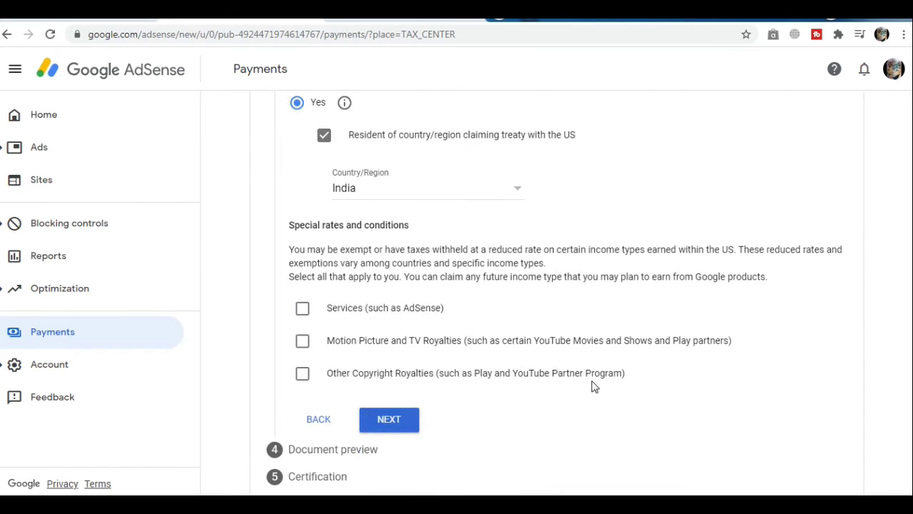
pyautogui.scroll(-1, 593, 385)
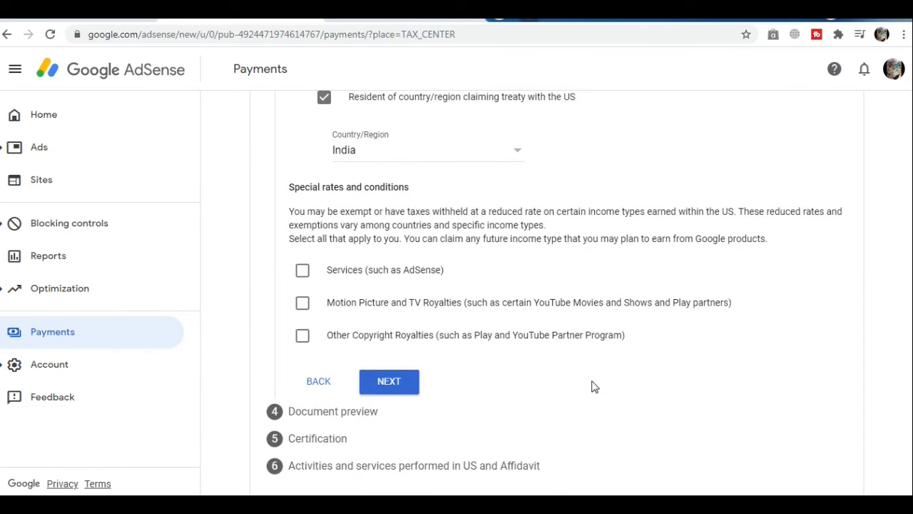
# Step: Claim 0% for Services income under Article 7 paragraph 1 and certify eligibility
pyautogui.click(303, 269)
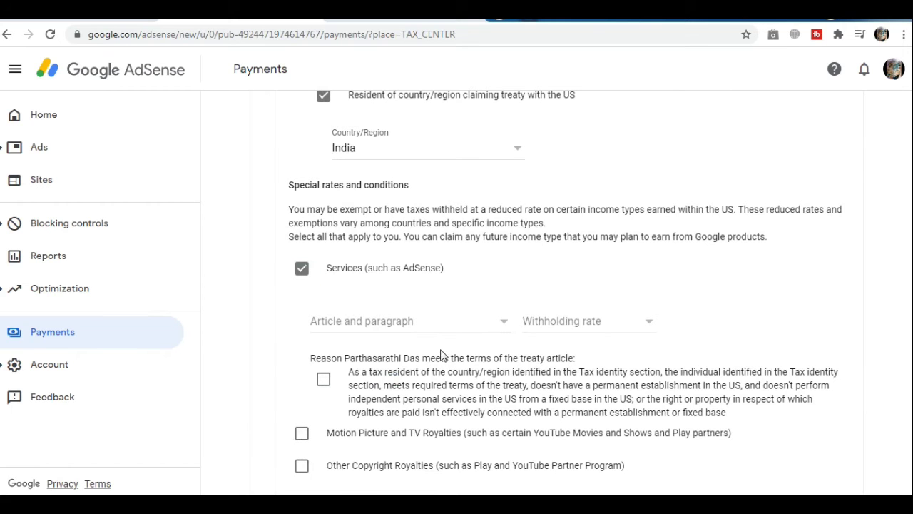
pyautogui.click(508, 328)
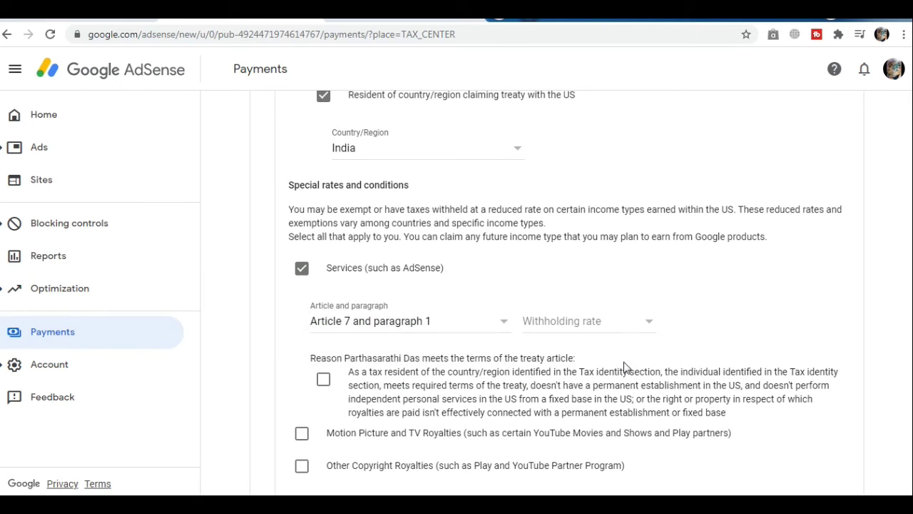
pyautogui.click(649, 326)
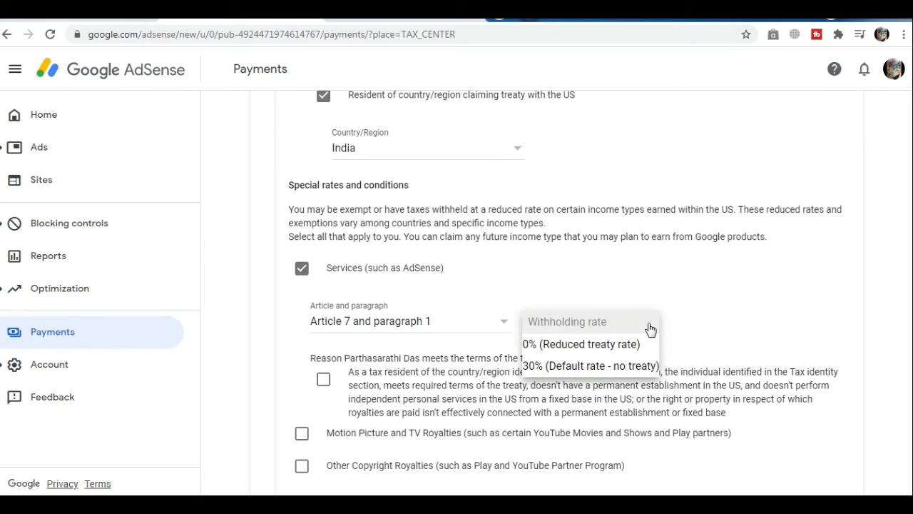
pyautogui.click(581, 343)
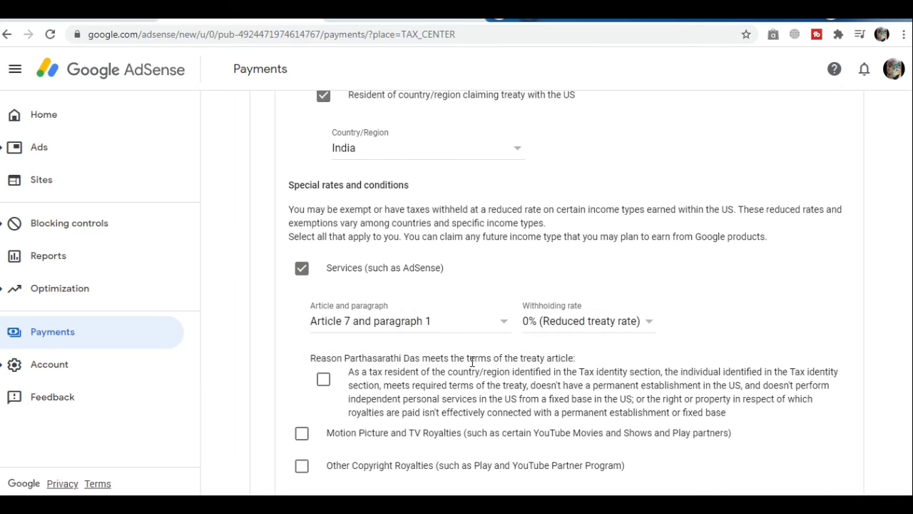
pyautogui.click(323, 380)
pyautogui.scroll(-2, 443, 398)
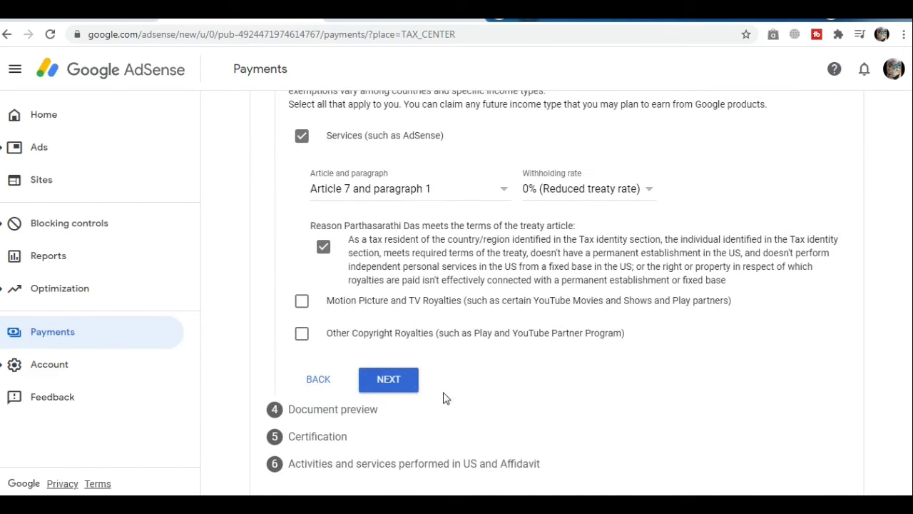
# Step: Claim 15% for Motion Picture and TV Royalties under Article 12 paragraph 2A II
pyautogui.click(301, 304)
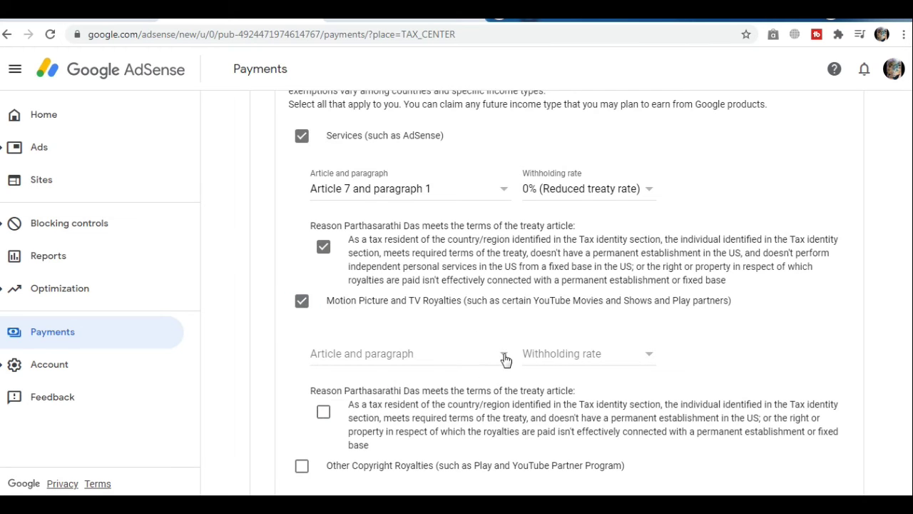
pyautogui.click(506, 360)
pyautogui.click(439, 378)
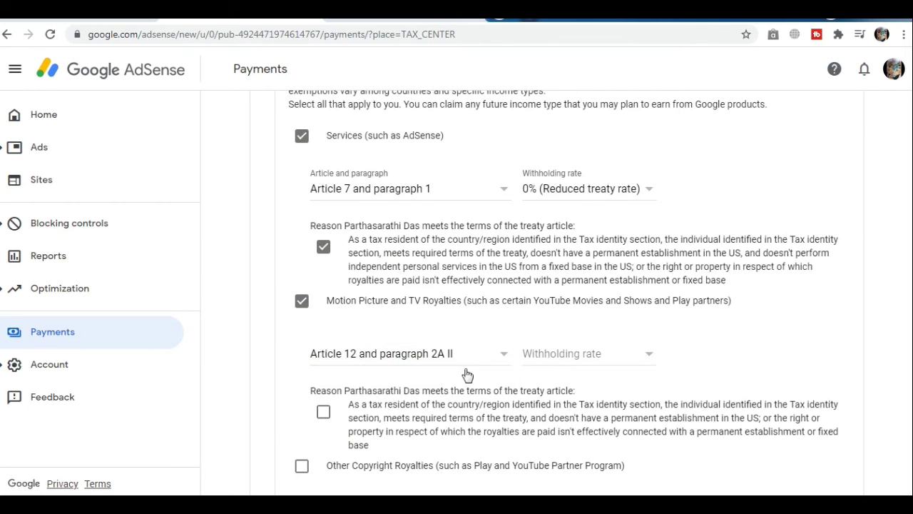
pyautogui.click(647, 355)
pyautogui.click(579, 380)
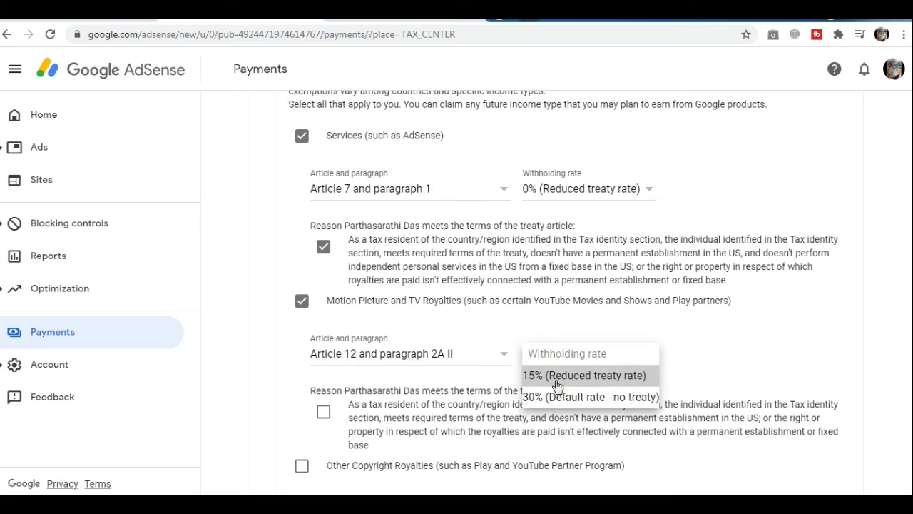
pyautogui.click(323, 413)
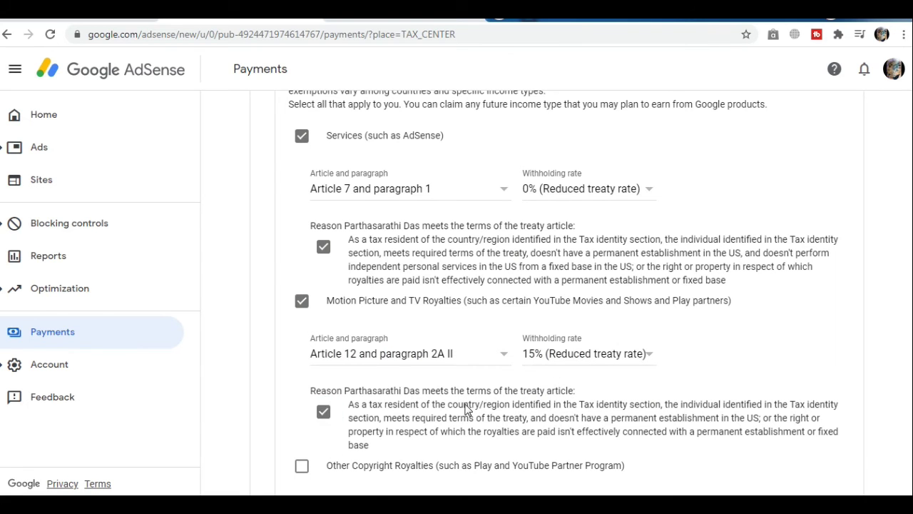
pyautogui.scroll(-2, 467, 410)
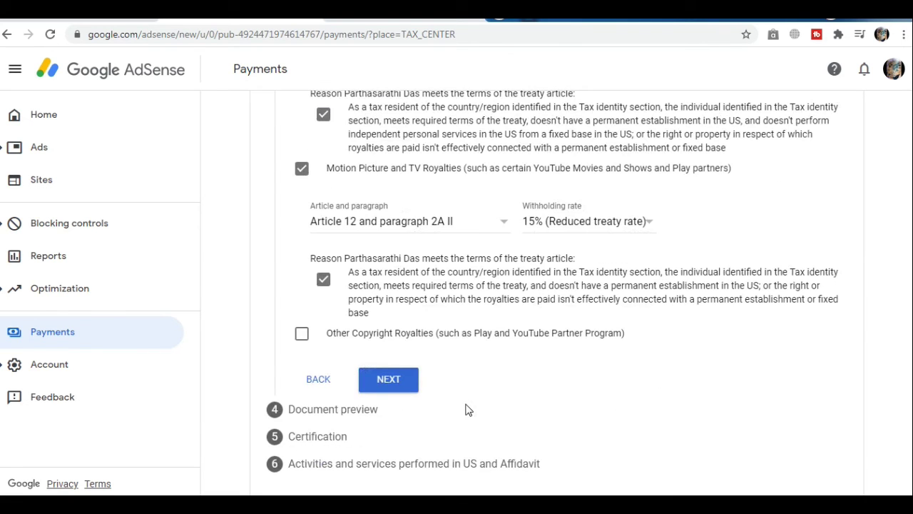
# Step: Claim 15% for Other Copyright Royalties under Article 12 paragraph 2A II and certify
pyautogui.click(302, 335)
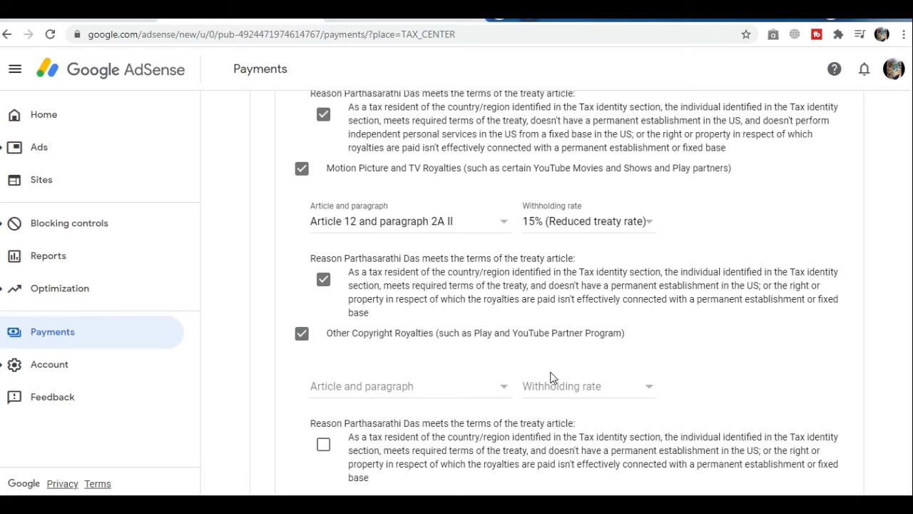
pyautogui.click(502, 391)
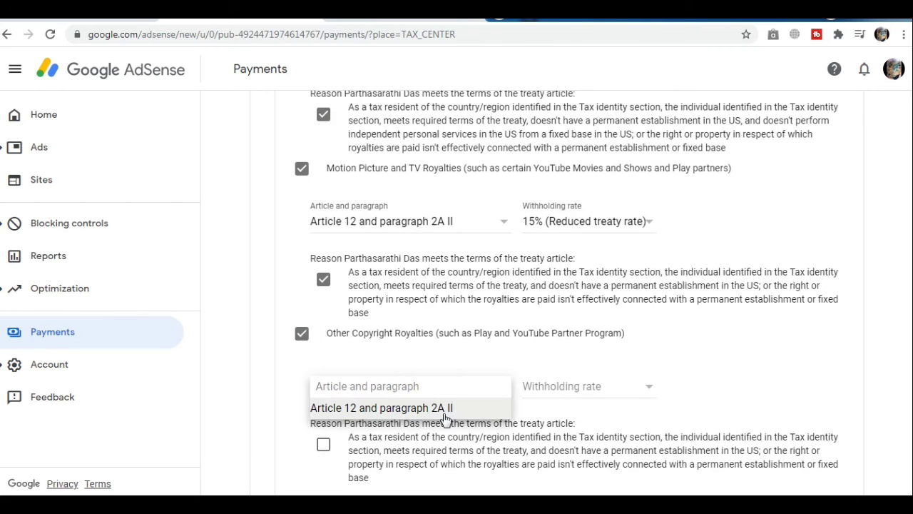
pyautogui.click(500, 407)
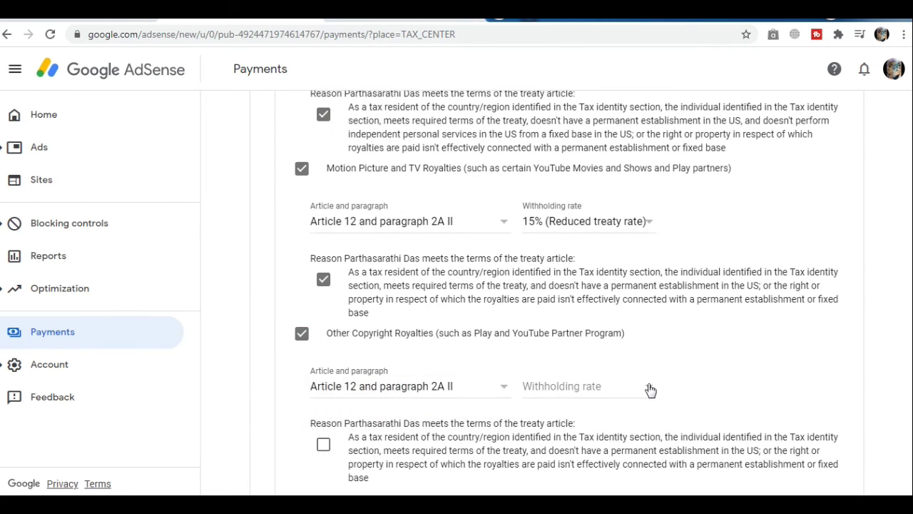
pyautogui.click(651, 389)
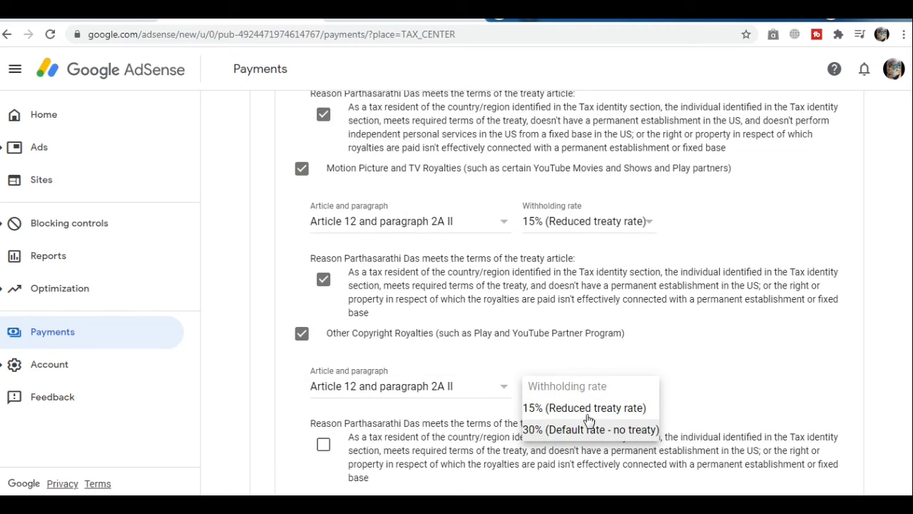
pyautogui.click(556, 405)
pyautogui.scroll(-2, 560, 403)
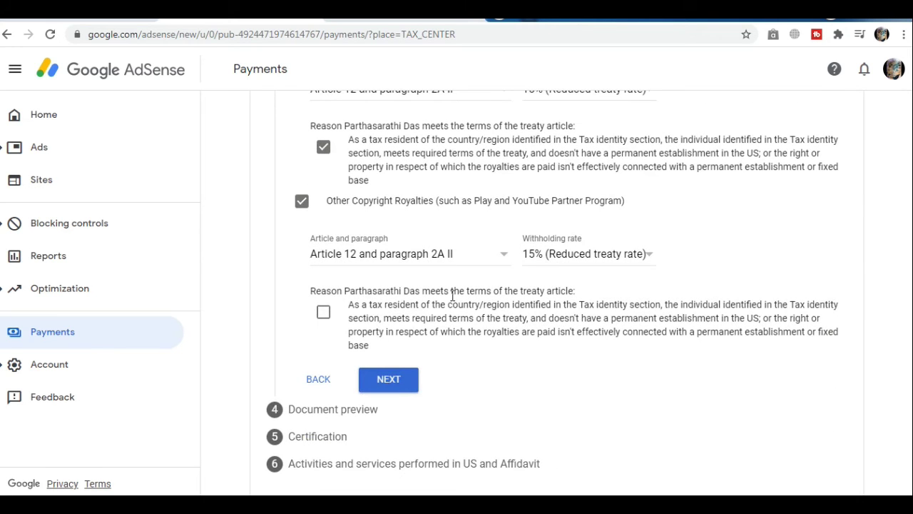
pyautogui.click(324, 314)
# Step: Confirm the four generated W-8BEN documents were reviewed and continue to Certification
pyautogui.click(390, 382)
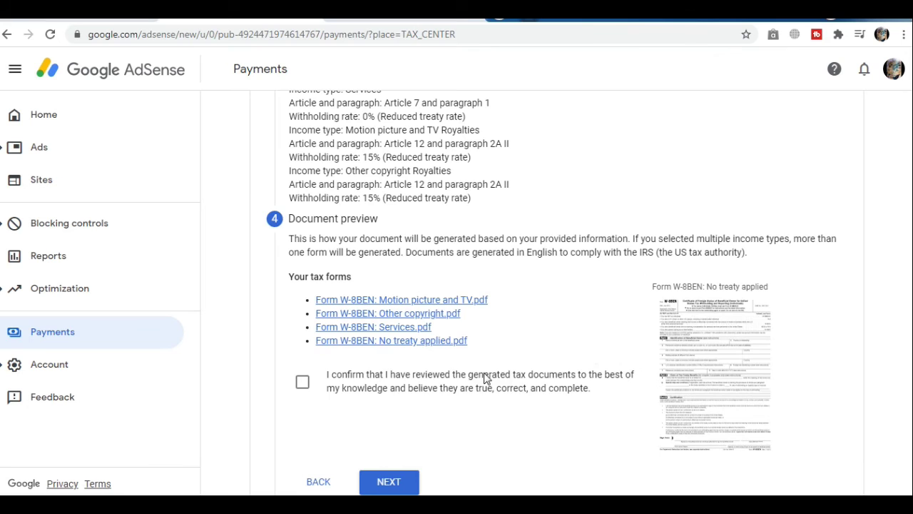
pyautogui.scroll(-1, 471, 378)
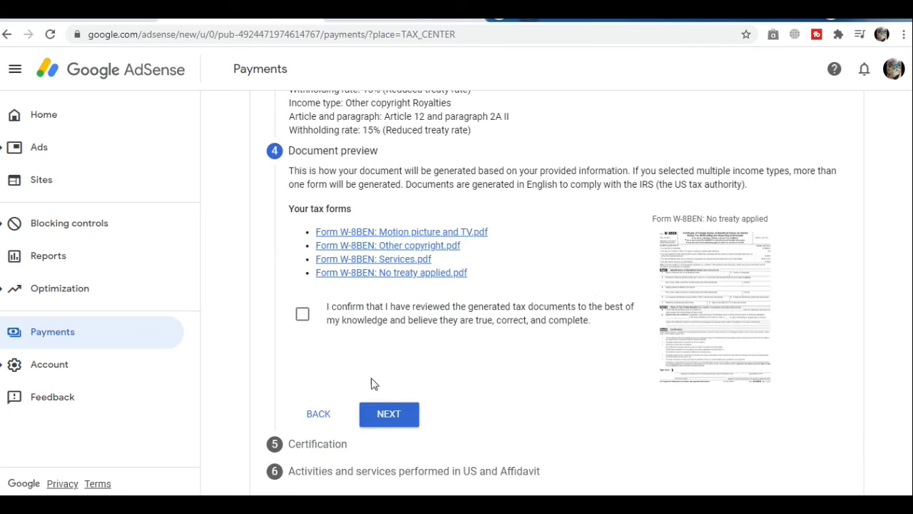
pyautogui.click(302, 314)
pyautogui.scroll(-1, 500, 360)
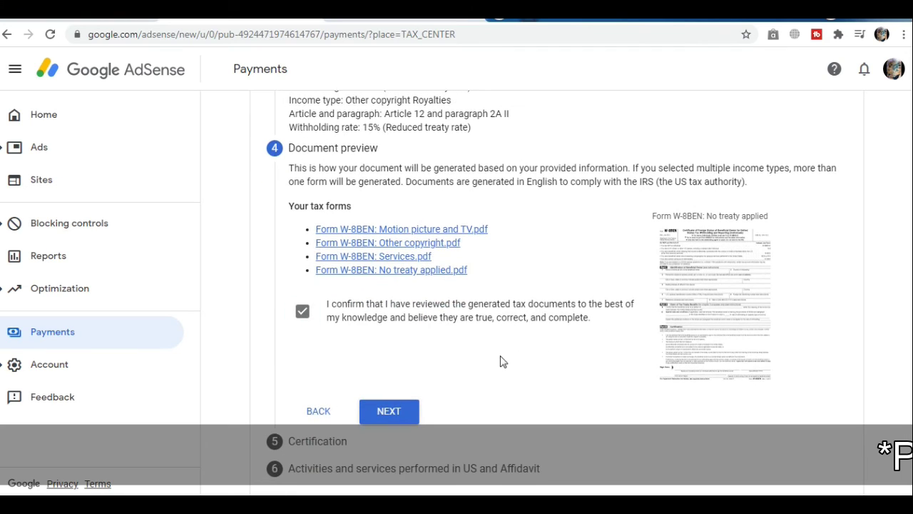
pyautogui.click(391, 408)
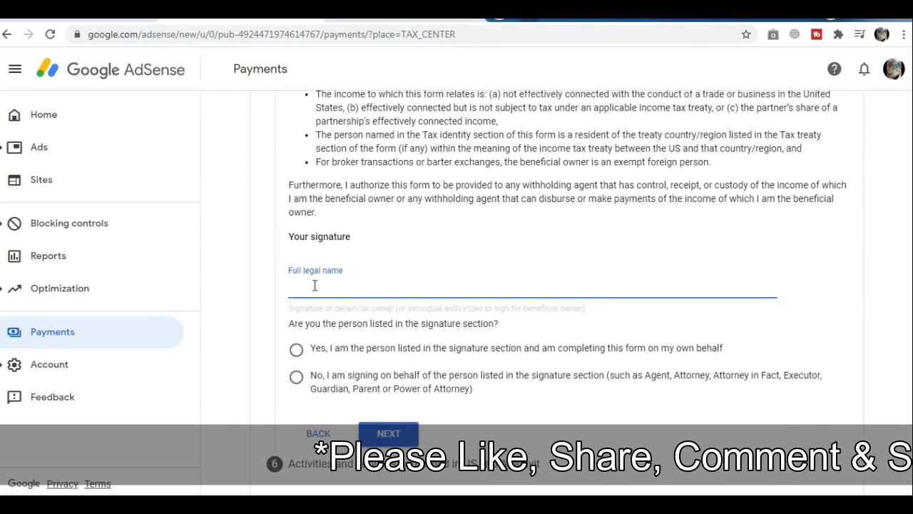
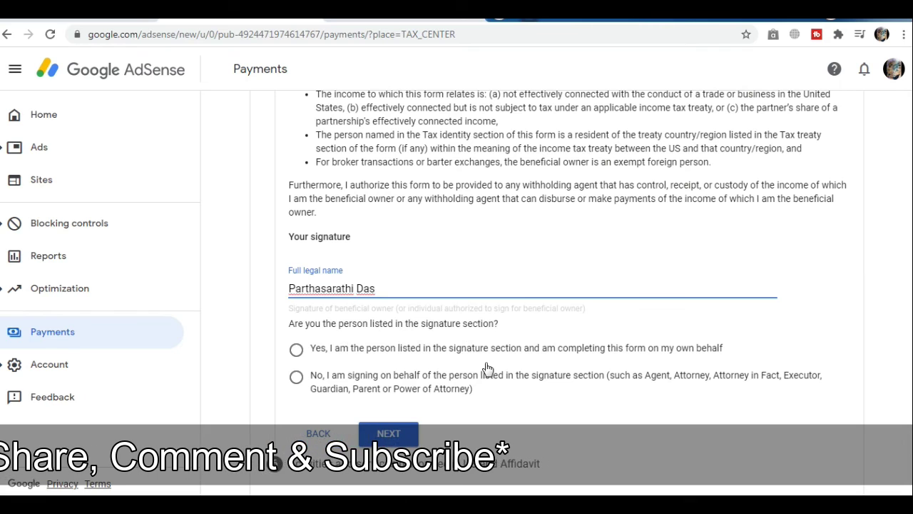
# Step: Sign with the full legal name and confirm you are the person listed
pyautogui.moveTo(379, 288); pyautogui.dragTo(286, 289)
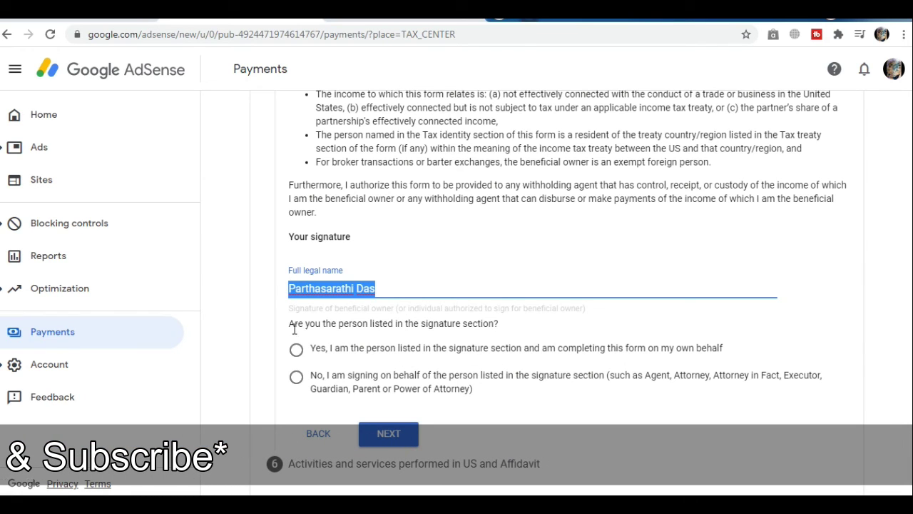
pyautogui.click(297, 350)
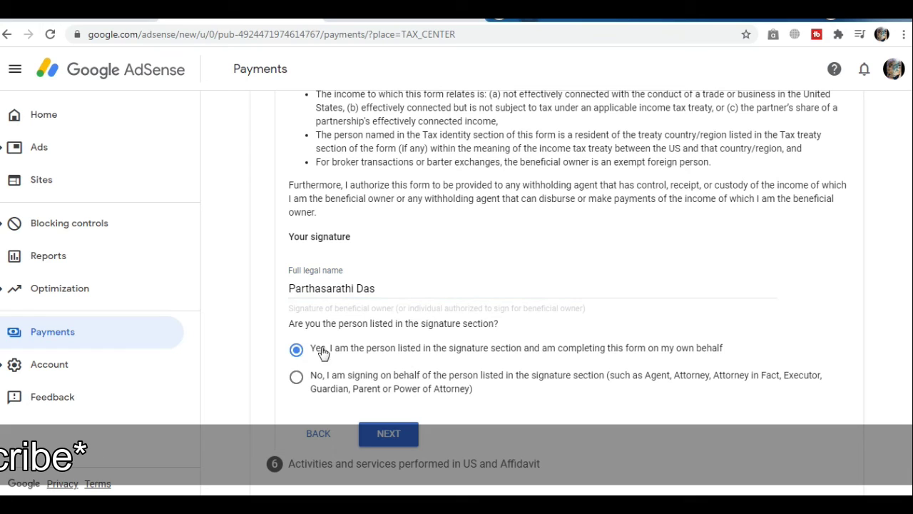
# Step: Answer No to US activities and certify services are performed solely outside the US
pyautogui.click(388, 433)
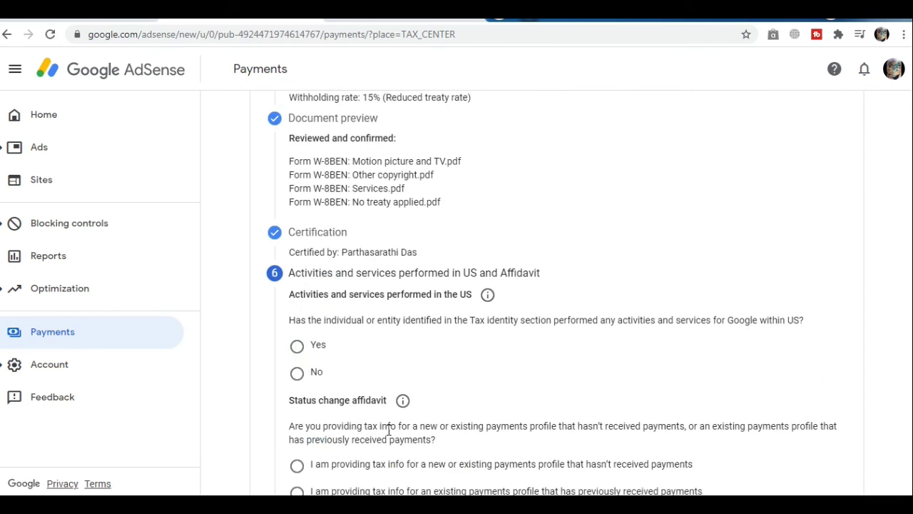
pyautogui.scroll(-2, 390, 430)
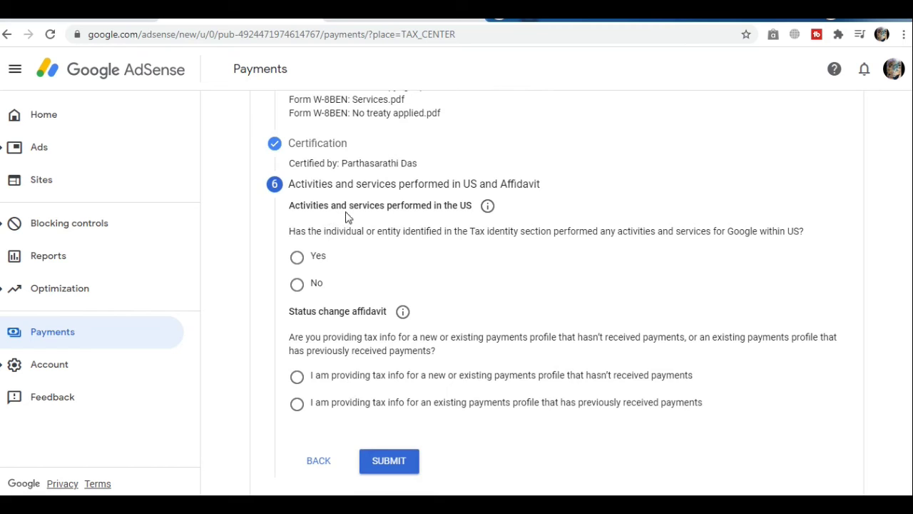
pyautogui.click(297, 285)
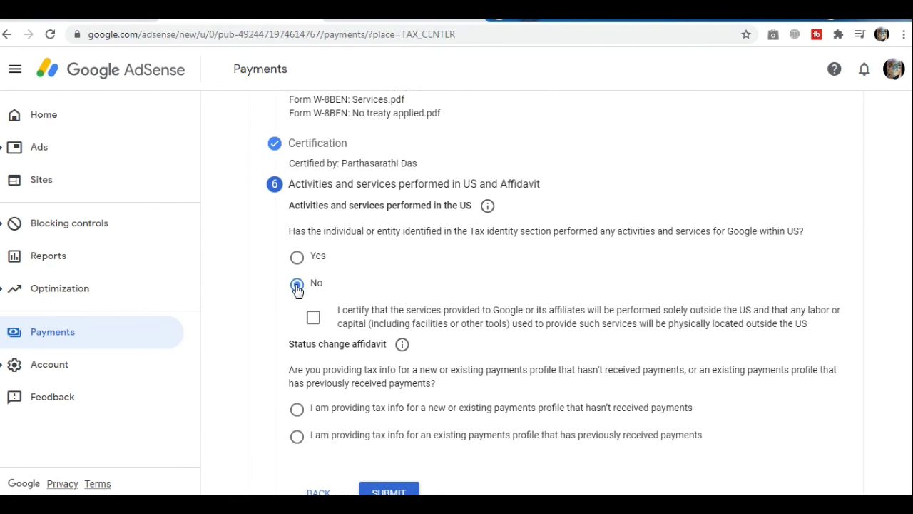
pyautogui.click(312, 319)
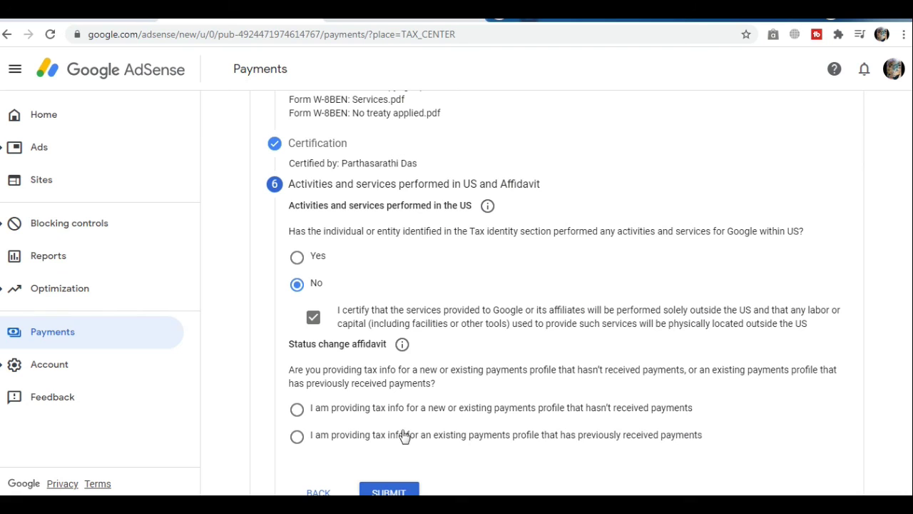
# Step: Declare the profile was previously paid, accept the perjury declaration, and submit
pyautogui.click(296, 437)
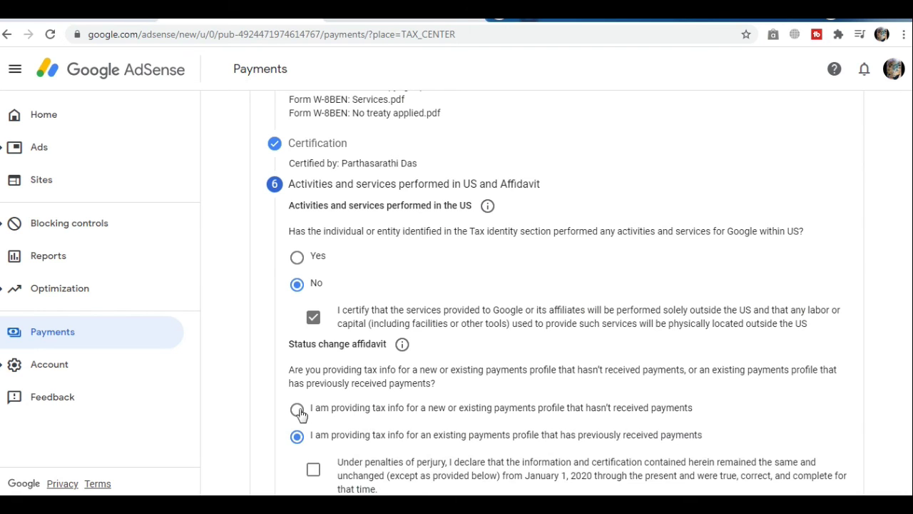
pyautogui.scroll(-2, 460, 420)
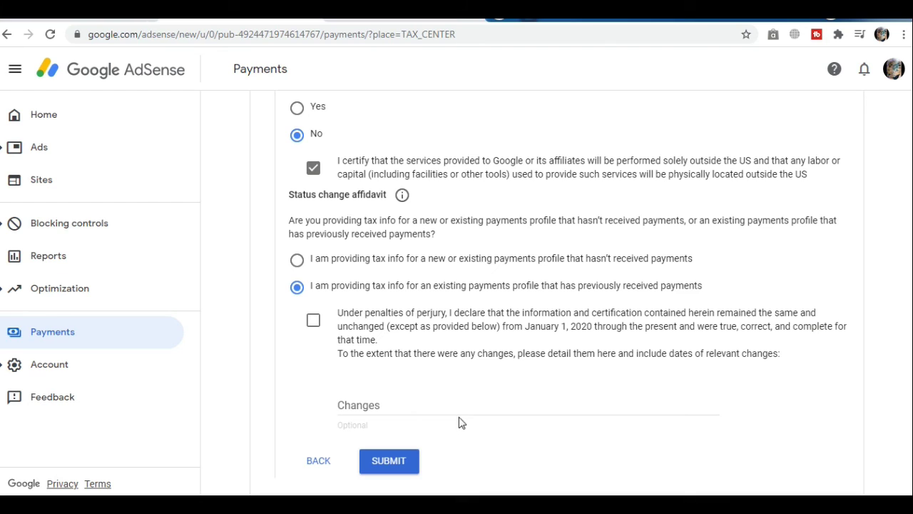
pyautogui.click(314, 323)
pyautogui.click(389, 465)
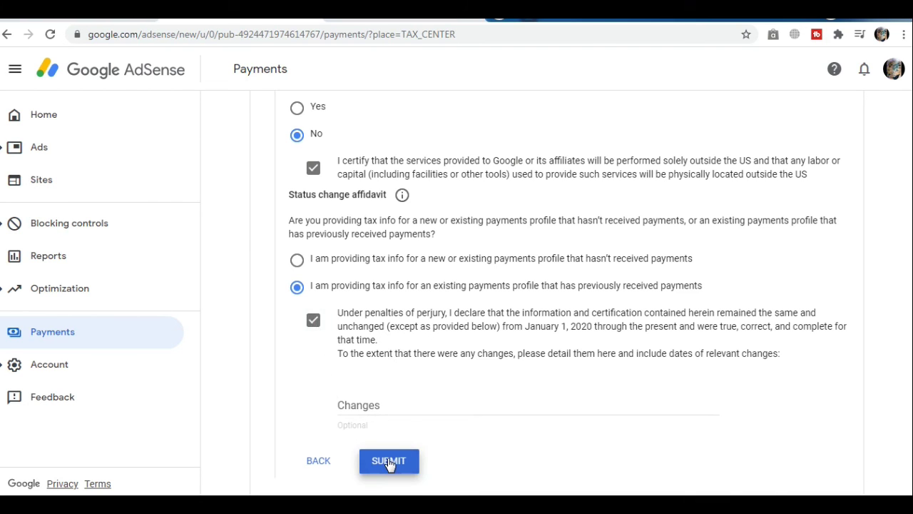